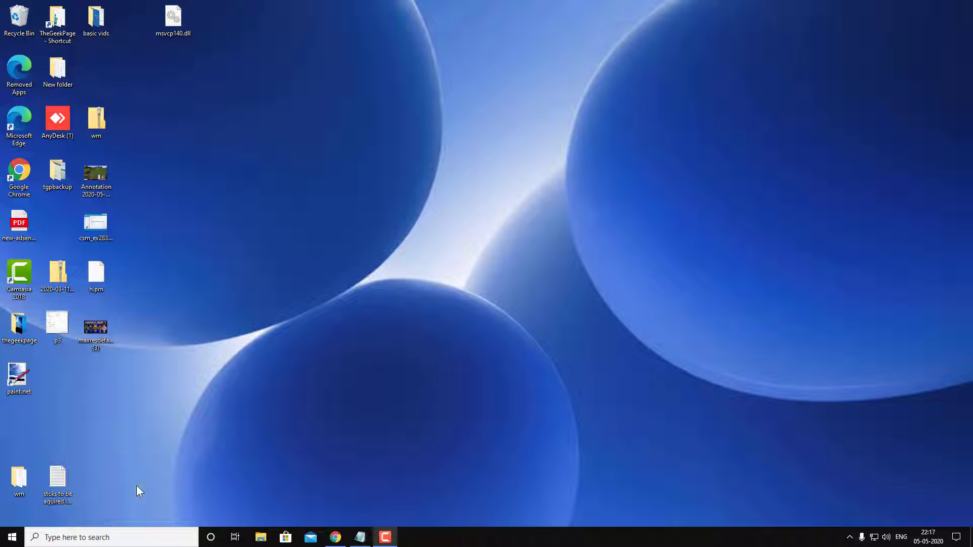
- Search for cmd and launch Command Prompt with Run as administrator
{"action": "left_click", "coordinate": [119, 536]}
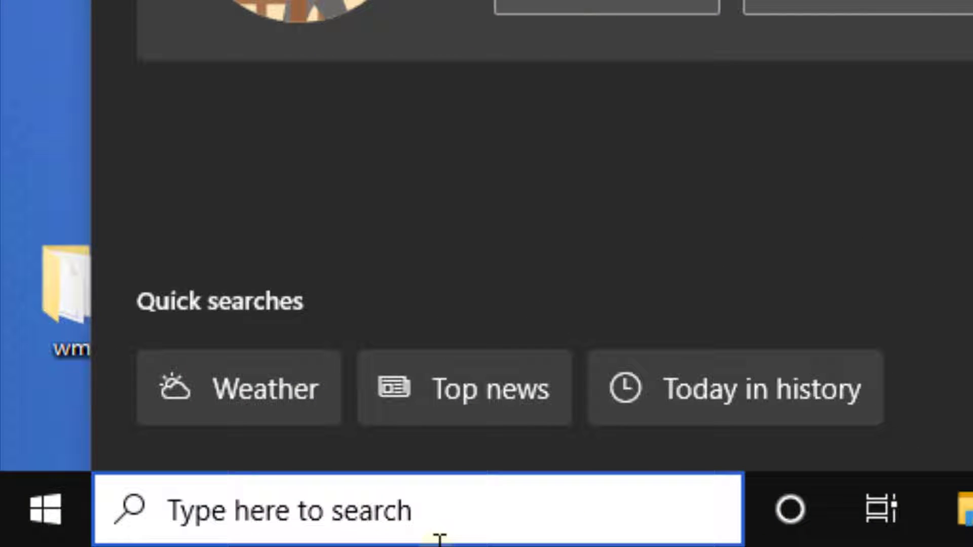
{"action": "type", "text": "cmd"}
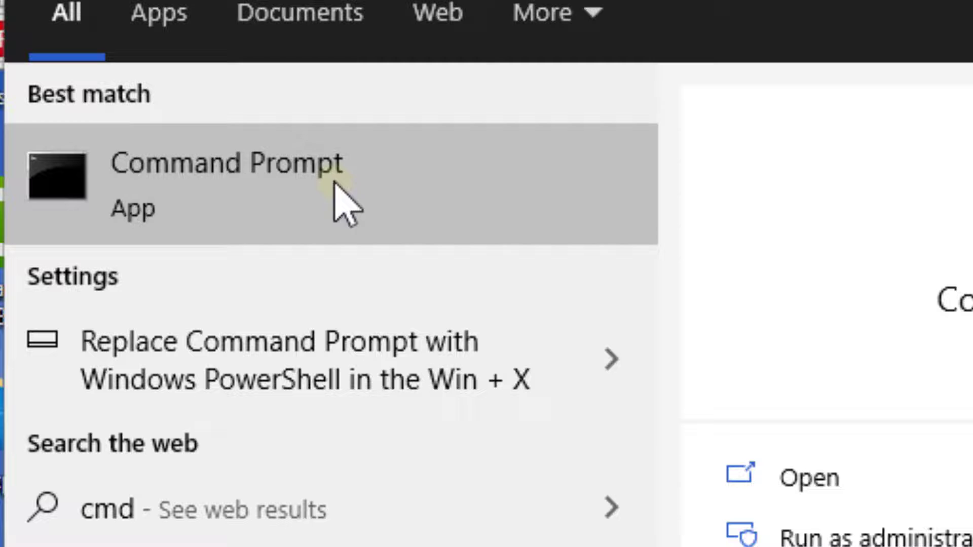
{"action": "right_click", "coordinate": [335, 184]}
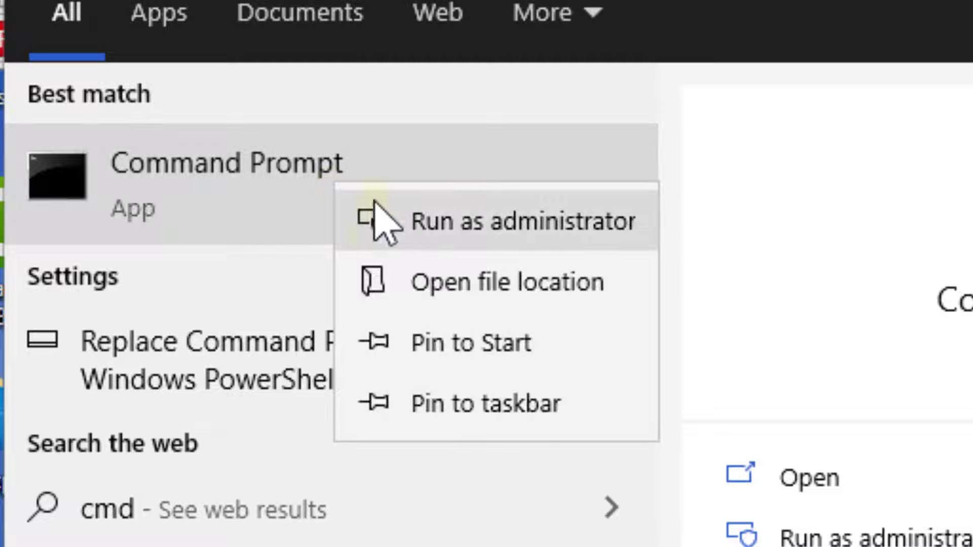
{"action": "left_click", "coordinate": [550, 229]}
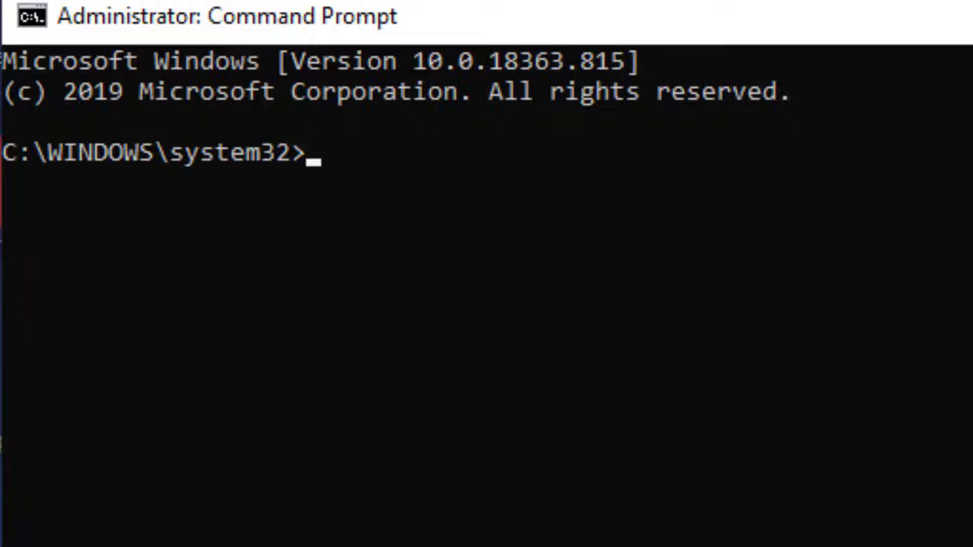
{"action": "type", "text": "sfc "}
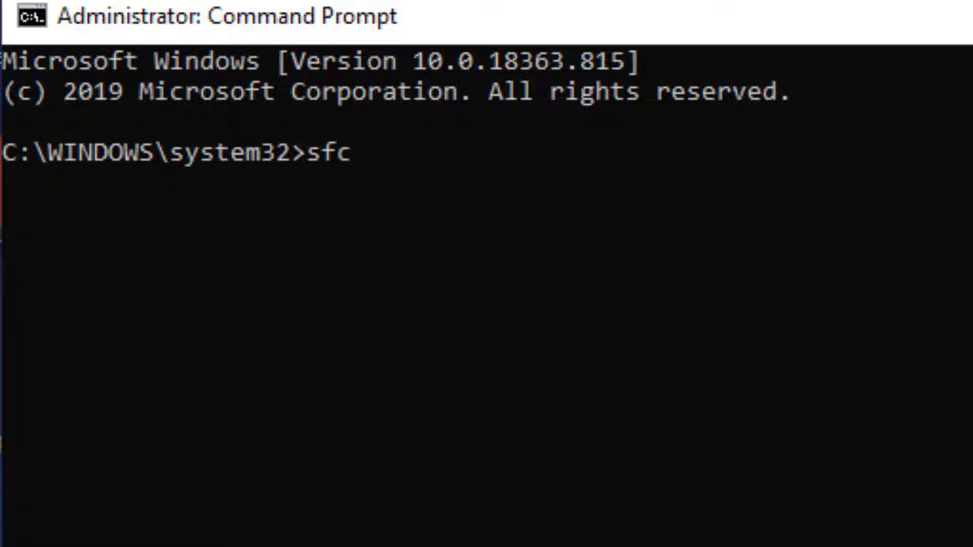
{"action": "type", "text": "/scannow"}
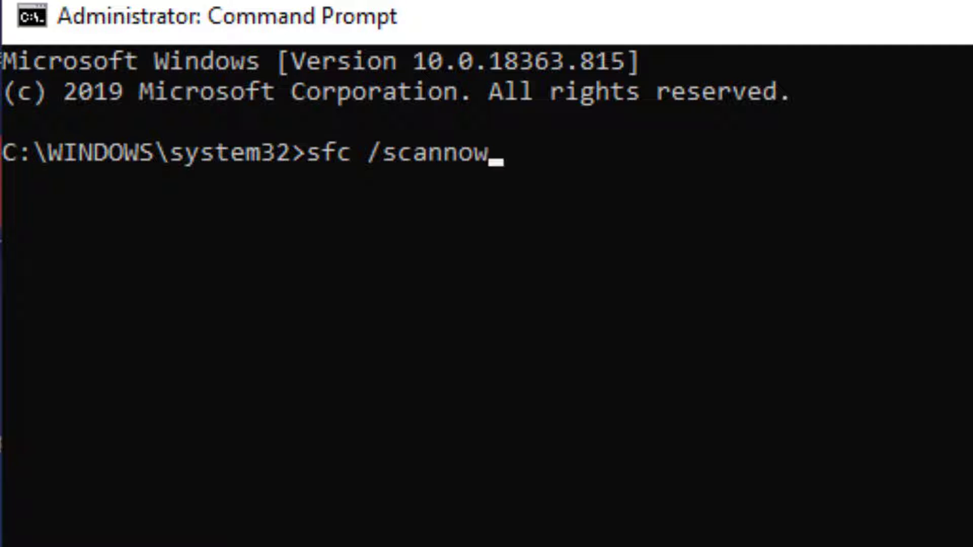
- Run sfc /scannow and let verification reach 100% with no integrity violations
{"action": "key", "text": "Return"}
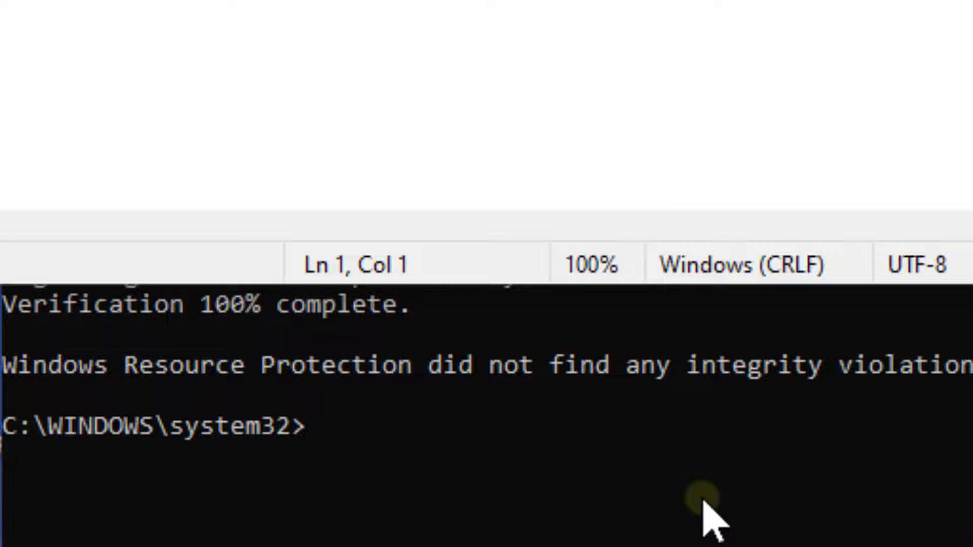
- Copy DISM.exe /Online /Cleanup-image /Restorehealth from Notepad, paste it at the prompt, and run it to success
{"action": "left_click_drag", "start_coordinate": [8, 8], "coordinate": [799, 30]}
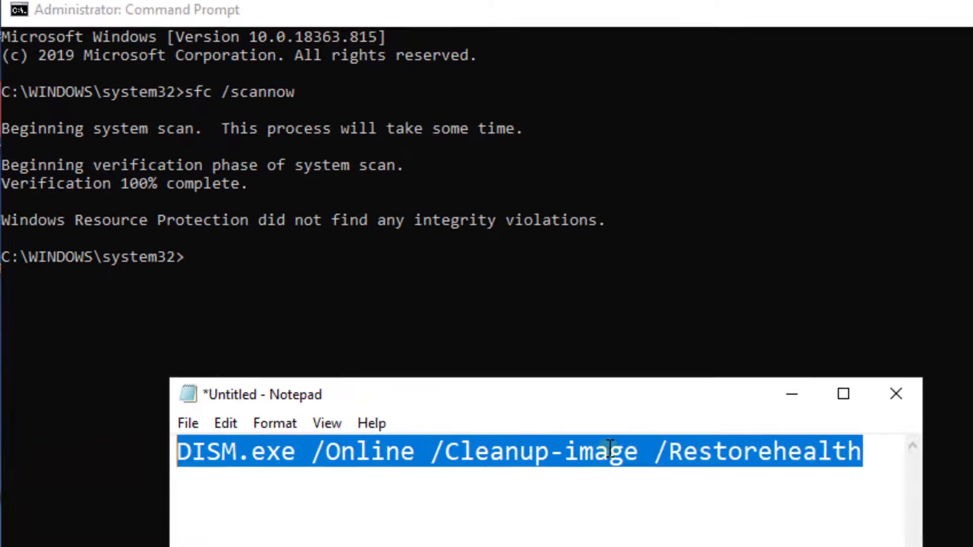
{"action": "right_click", "coordinate": [616, 449]}
{"action": "left_click", "coordinate": [636, 518]}
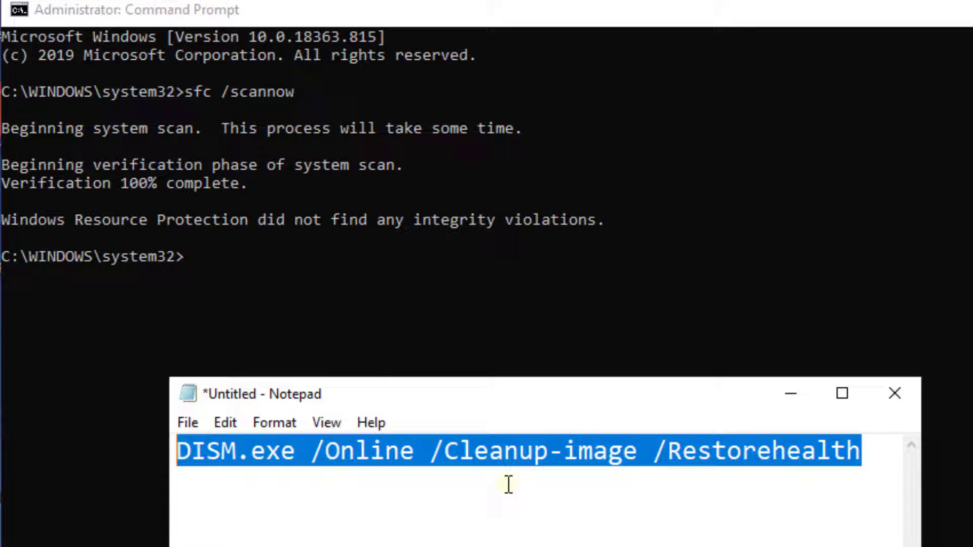
{"action": "left_click", "coordinate": [792, 393]}
{"action": "key", "text": "ctrl+v"}
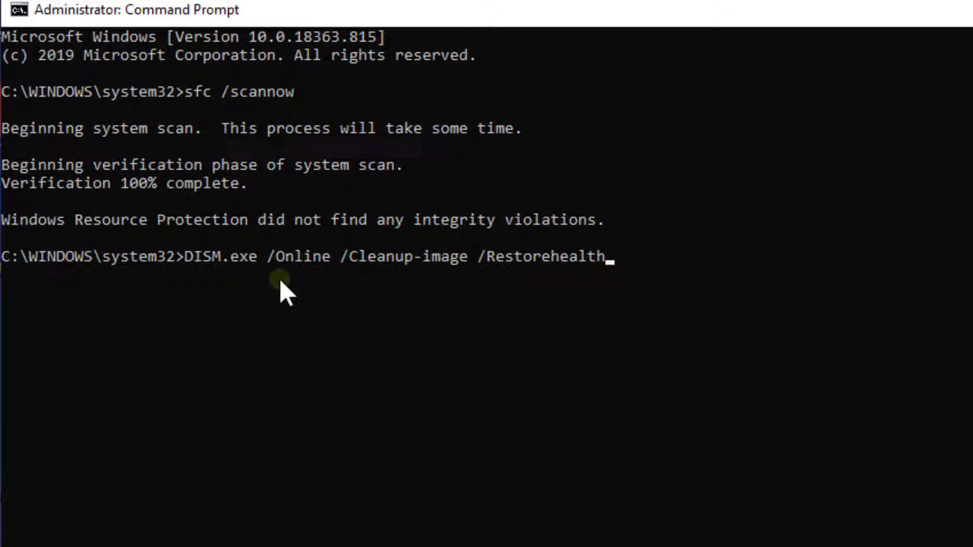
{"action": "key", "text": "Return"}
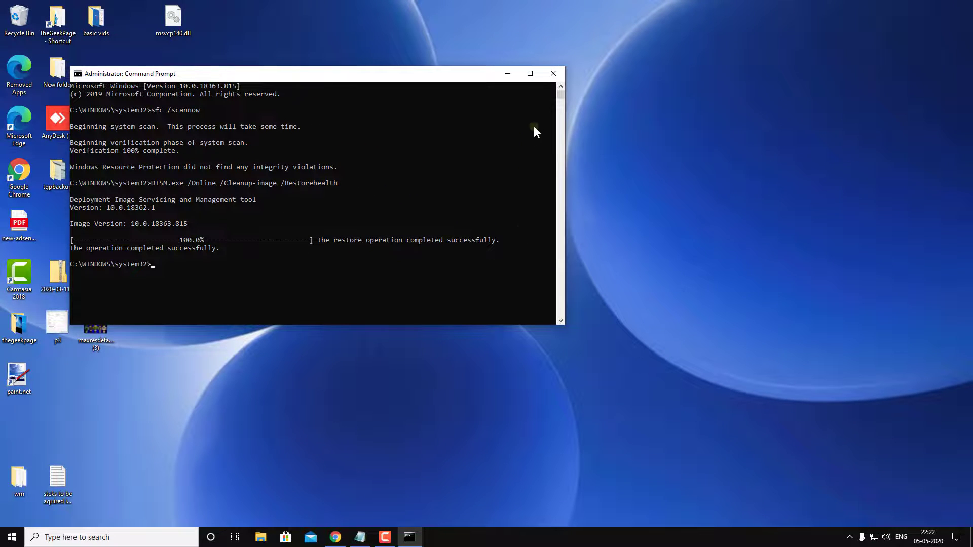
{"action": "key", "text": "Up"}
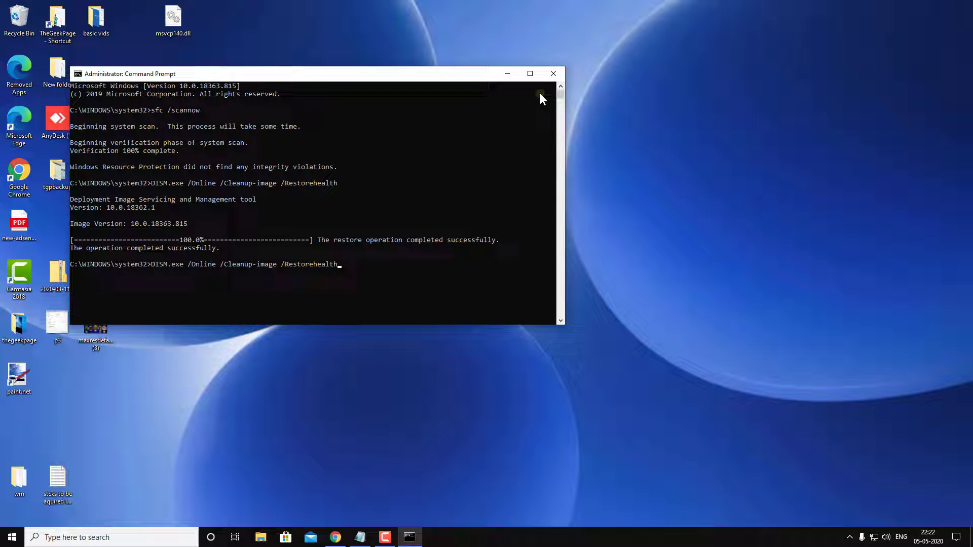
- Close the finished Command Prompt window
{"action": "left_click", "coordinate": [553, 74]}
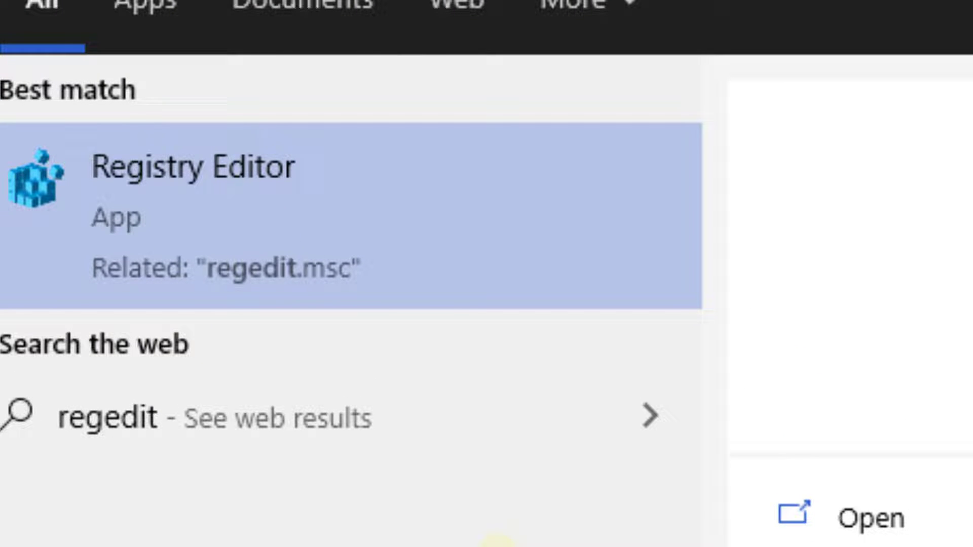
- Open Registry Editor and trace the HKEY_LOCAL_MACHINE\SOFTWARE\Microsoft\Windows NT\CurrentVersion\Windows path
{"action": "left_click", "coordinate": [279, 207]}
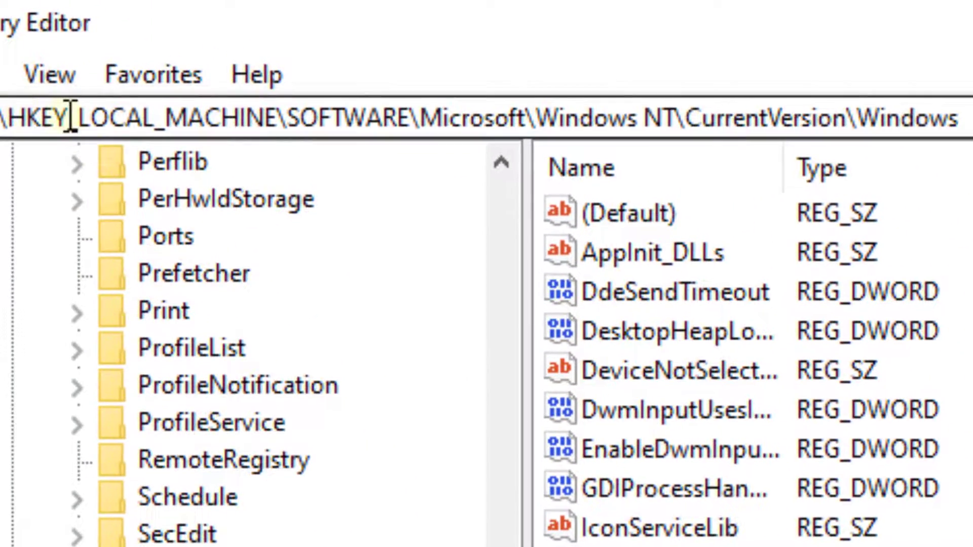
{"action": "double_click", "coordinate": [70, 118]}
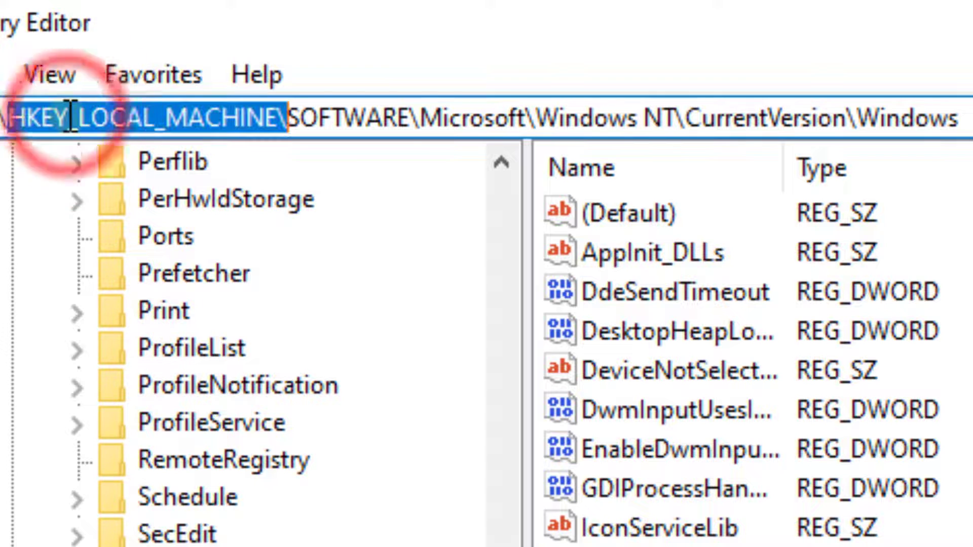
{"action": "double_click", "coordinate": [330, 118]}
{"action": "left_click", "coordinate": [475, 118]}
{"action": "double_click", "coordinate": [474, 118]}
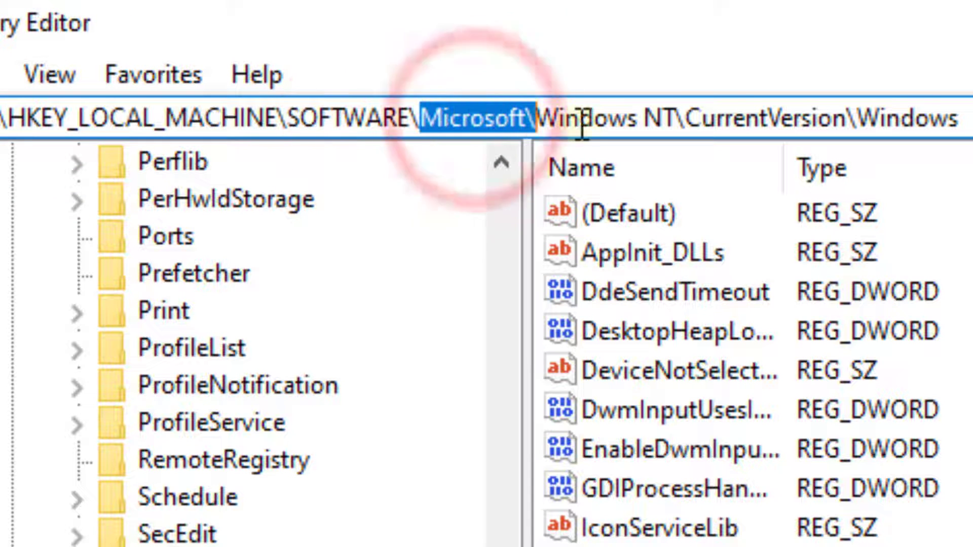
{"action": "left_click", "coordinate": [673, 121]}
{"action": "double_click", "coordinate": [673, 121]}
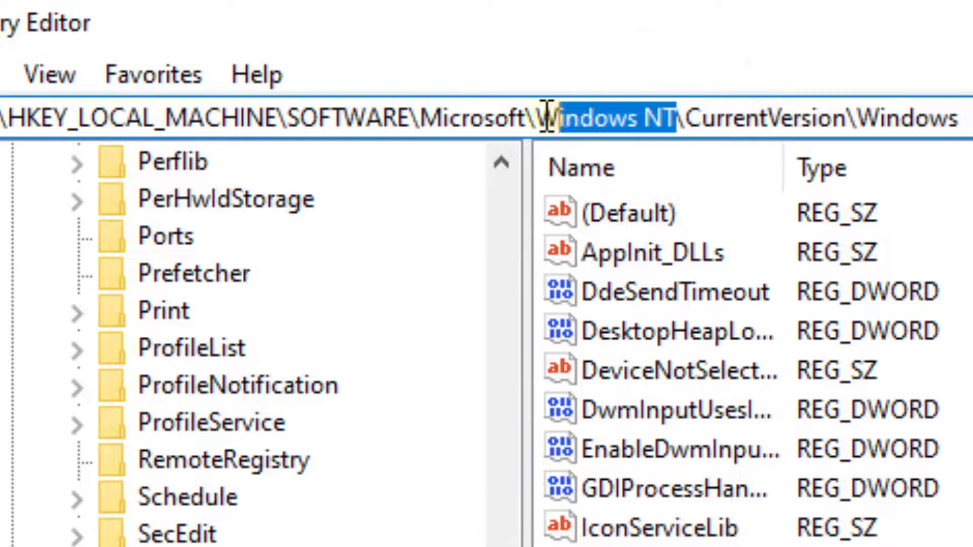
{"action": "double_click", "coordinate": [766, 122]}
{"action": "left_click", "coordinate": [881, 122]}
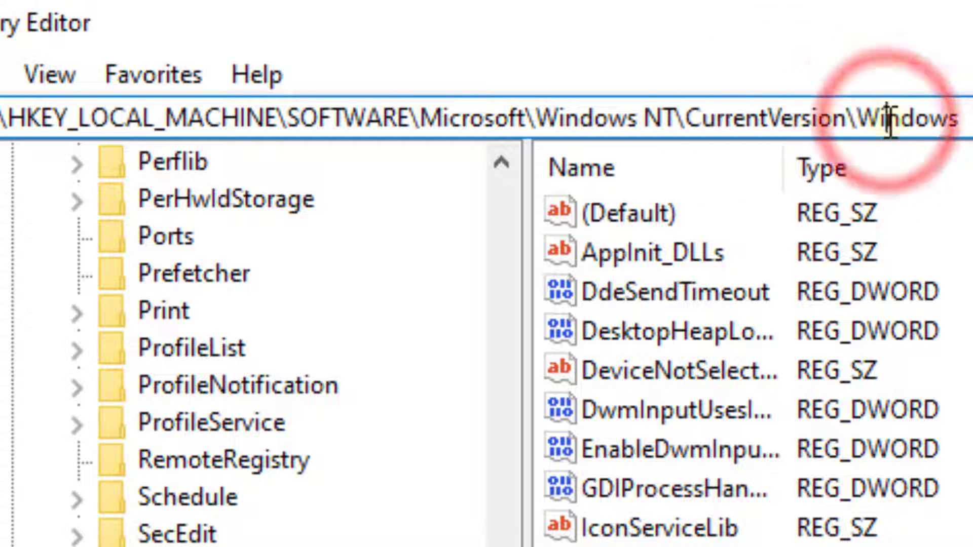
{"action": "double_click", "coordinate": [881, 122]}
{"action": "scroll", "coordinate": [182, 327], "scroll_direction": "down", "scroll_amount": 1}
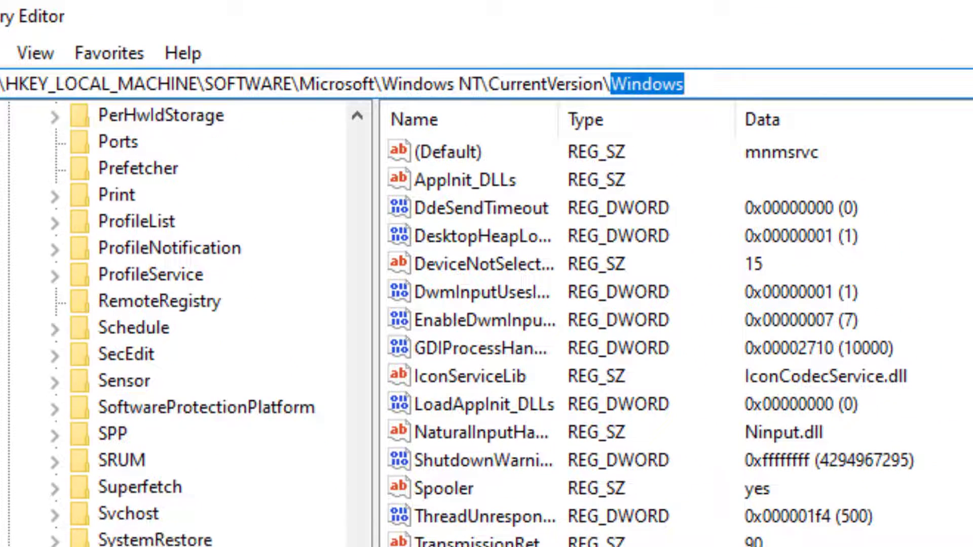
{"action": "scroll", "coordinate": [182, 327], "scroll_direction": "down", "scroll_amount": 1}
{"action": "scroll", "coordinate": [182, 327], "scroll_direction": "down", "scroll_amount": 2}
{"action": "scroll", "coordinate": [183, 327], "scroll_direction": "down", "scroll_amount": 1}
{"action": "scroll", "coordinate": [182, 327], "scroll_direction": "down", "scroll_amount": 3}
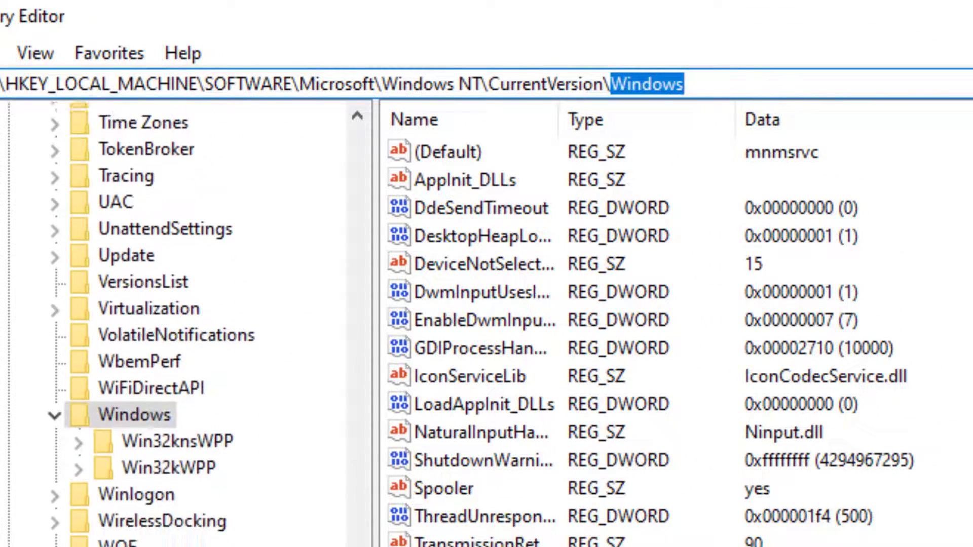
- Open AppInit_DLLs, verify its Value data is blank, and dismiss the dialog with OK
{"action": "left_click", "coordinate": [466, 180]}
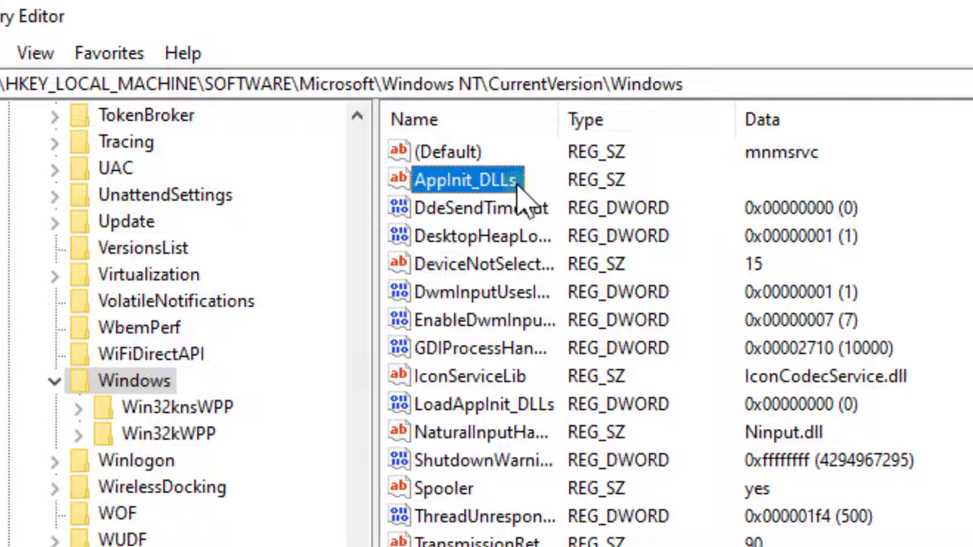
{"action": "double_click", "coordinate": [465, 182]}
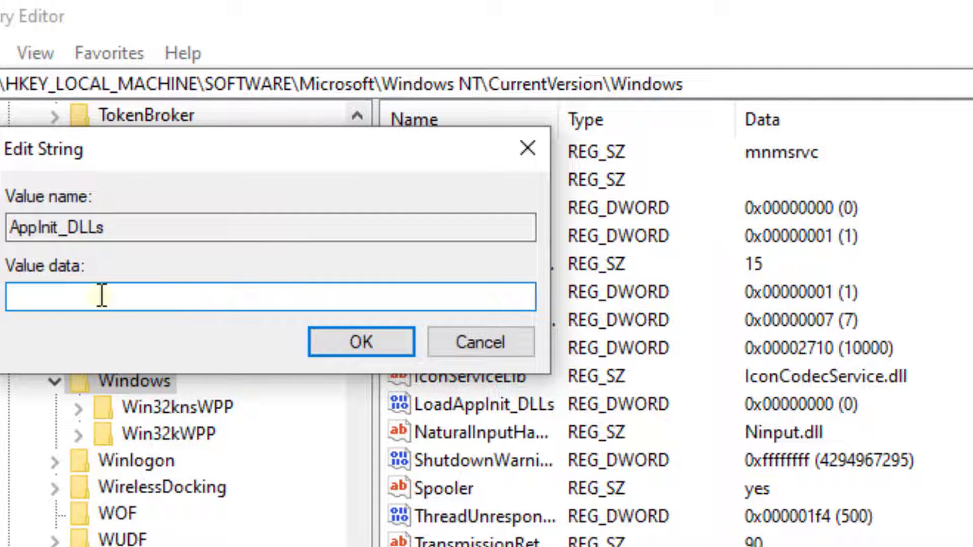
{"action": "left_click", "coordinate": [192, 287]}
{"action": "left_click", "coordinate": [350, 342]}
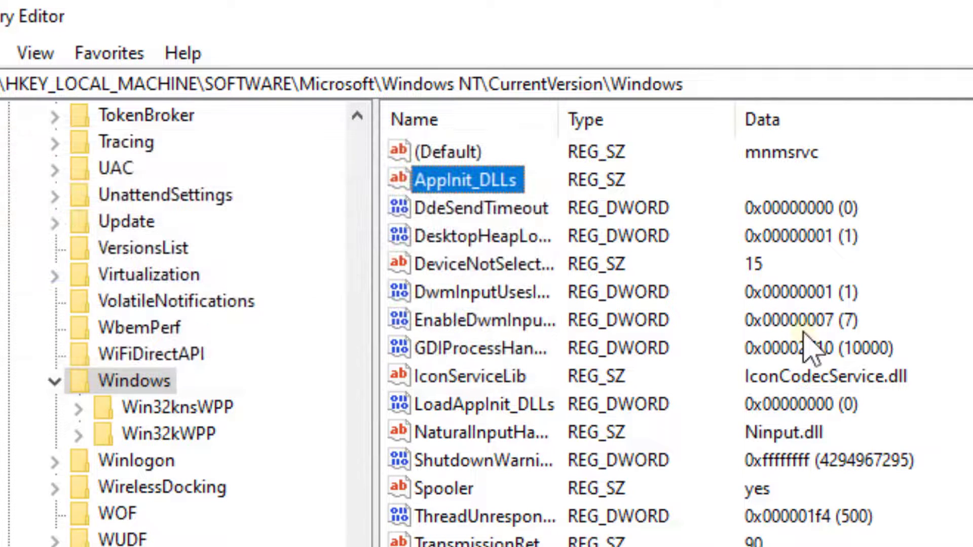